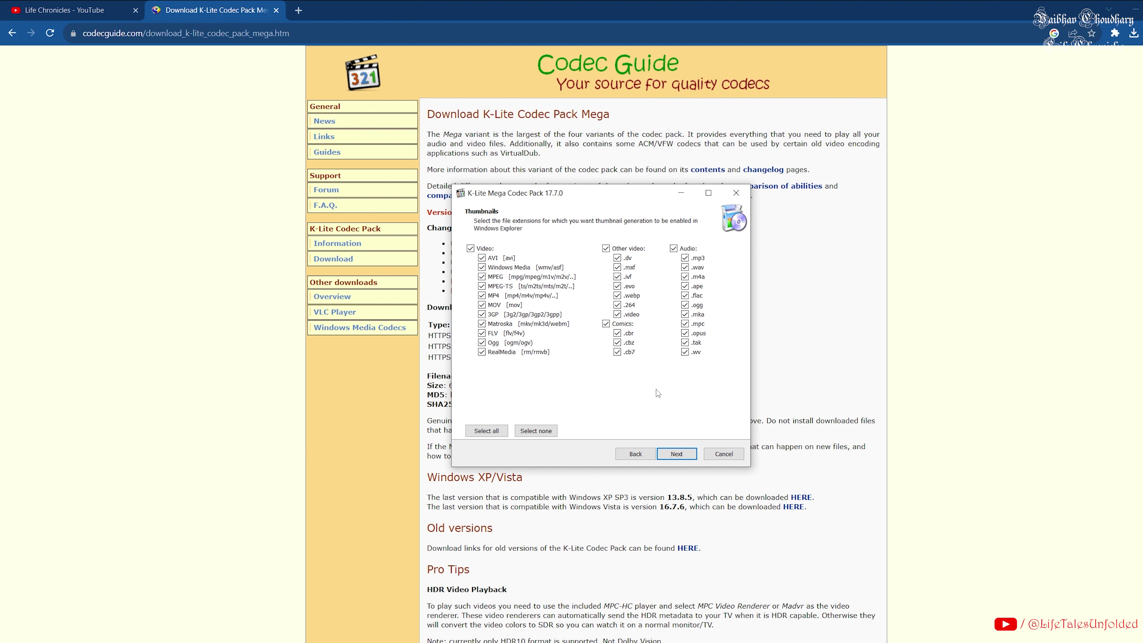
- Install the K-Lite Mega Codec Pack with thumbnail generation for all listed file extensions and exit setup
click(674, 455)
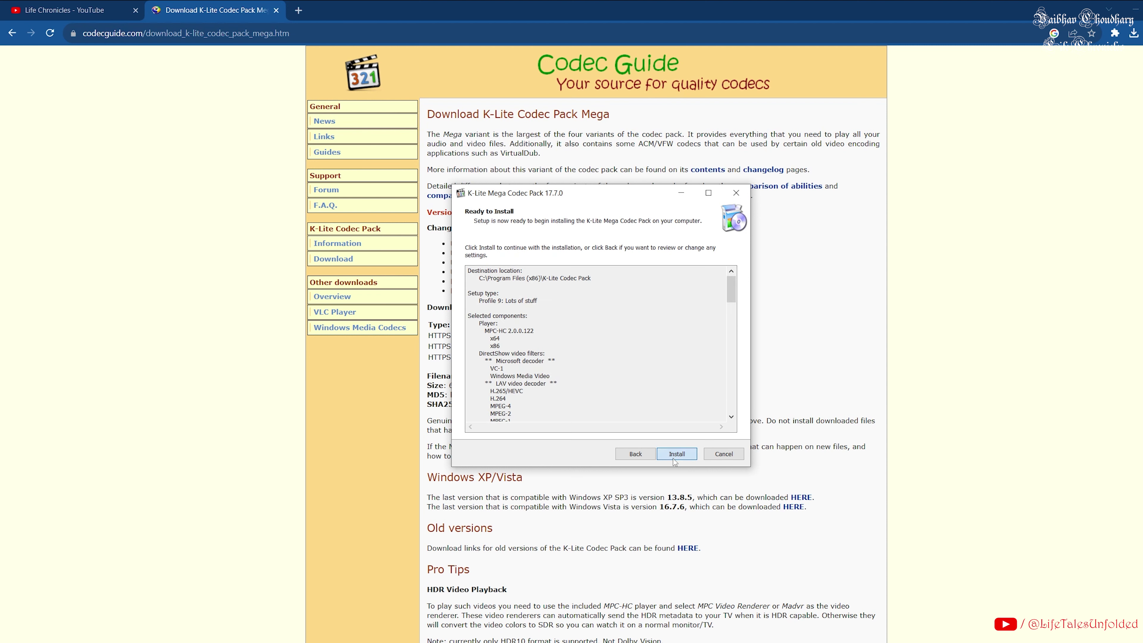
click(677, 455)
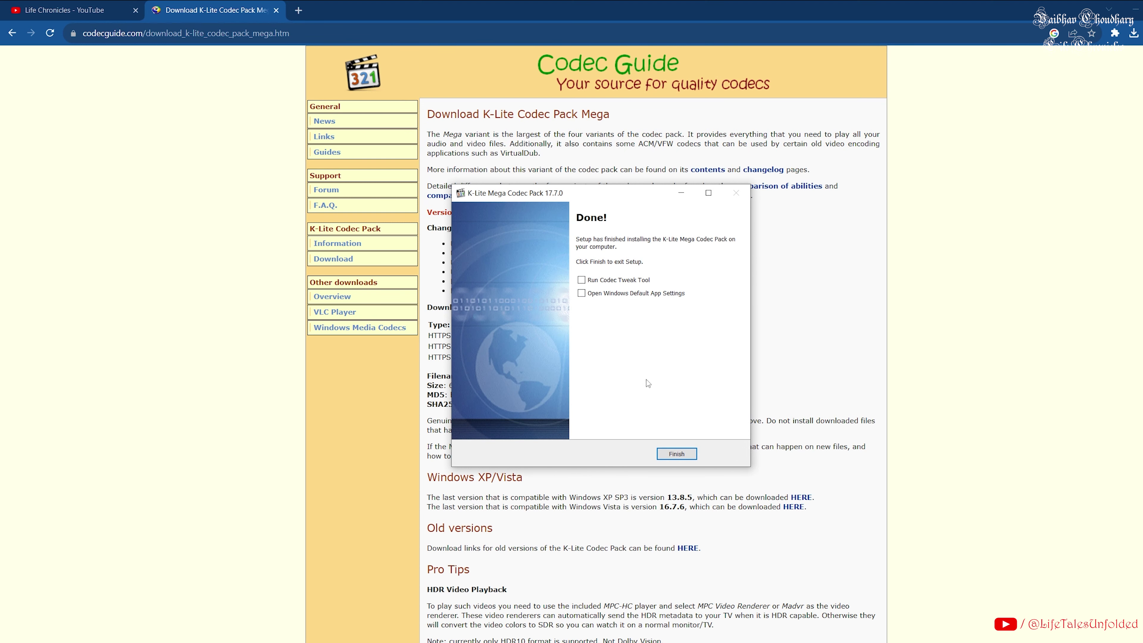
click(677, 456)
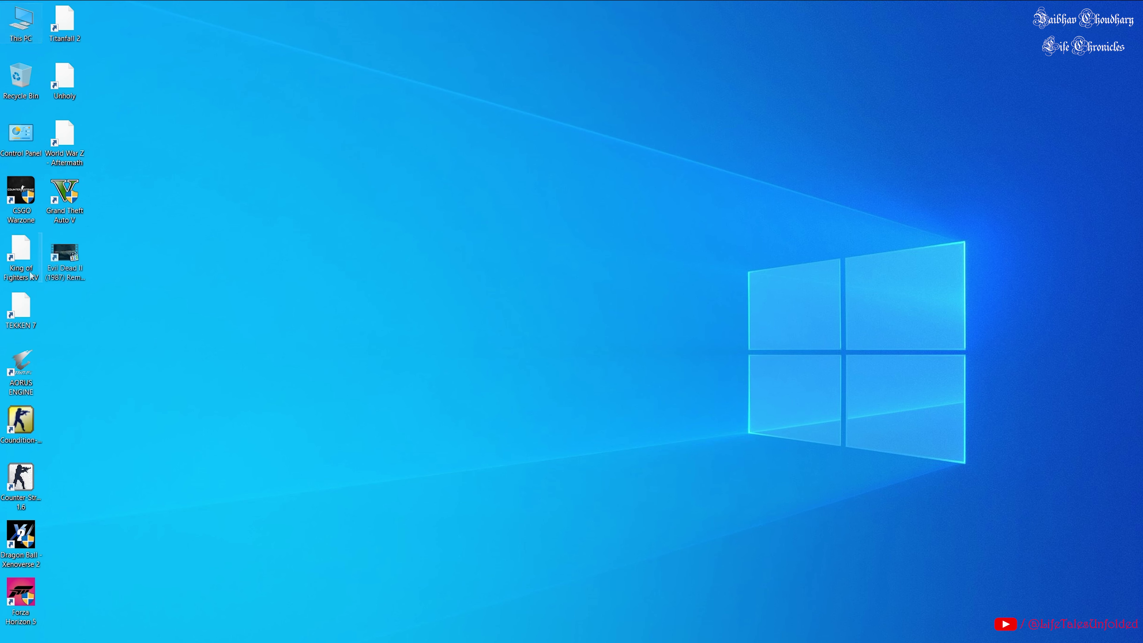
- Open the Evil Dead II video from its desktop shortcut and pause playback
click(65, 264)
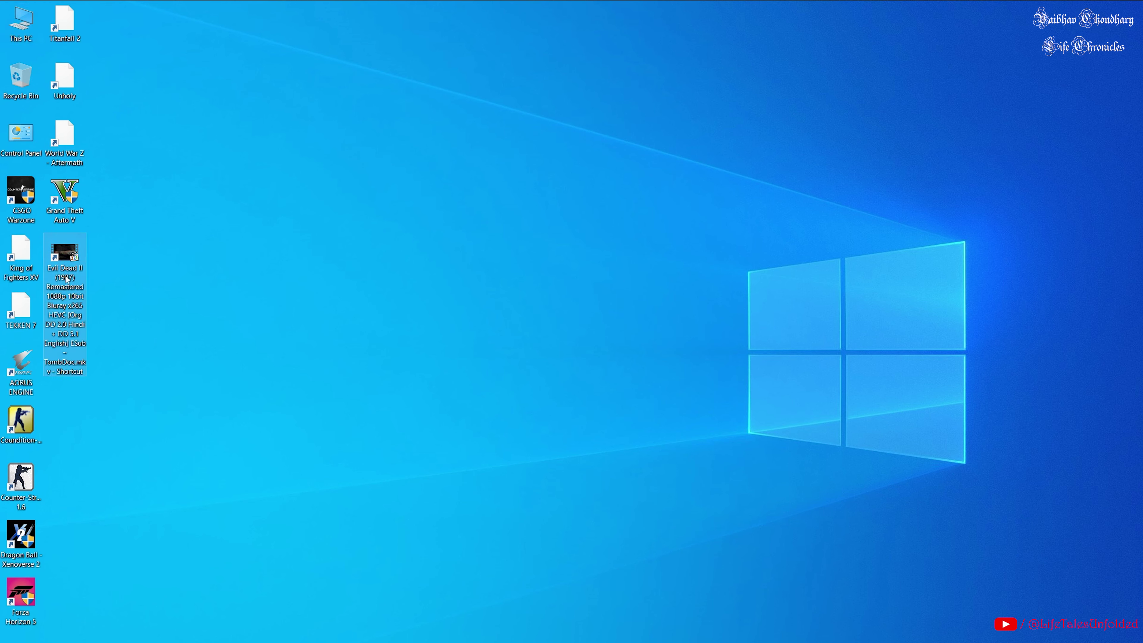
click(175, 274)
double_click(70, 262)
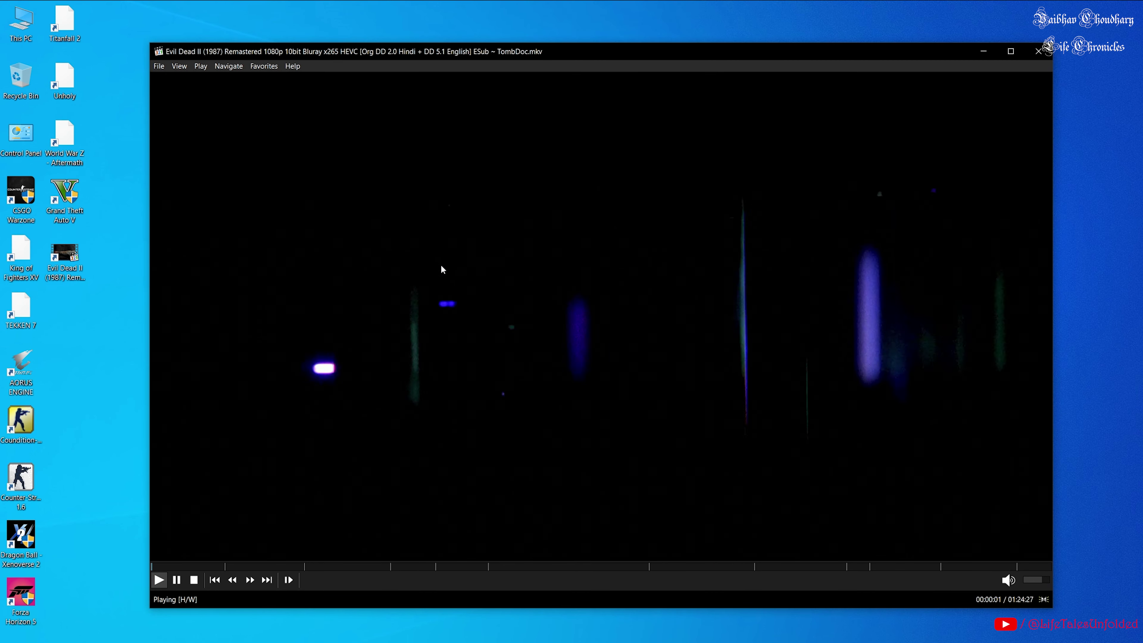
click(441, 269)
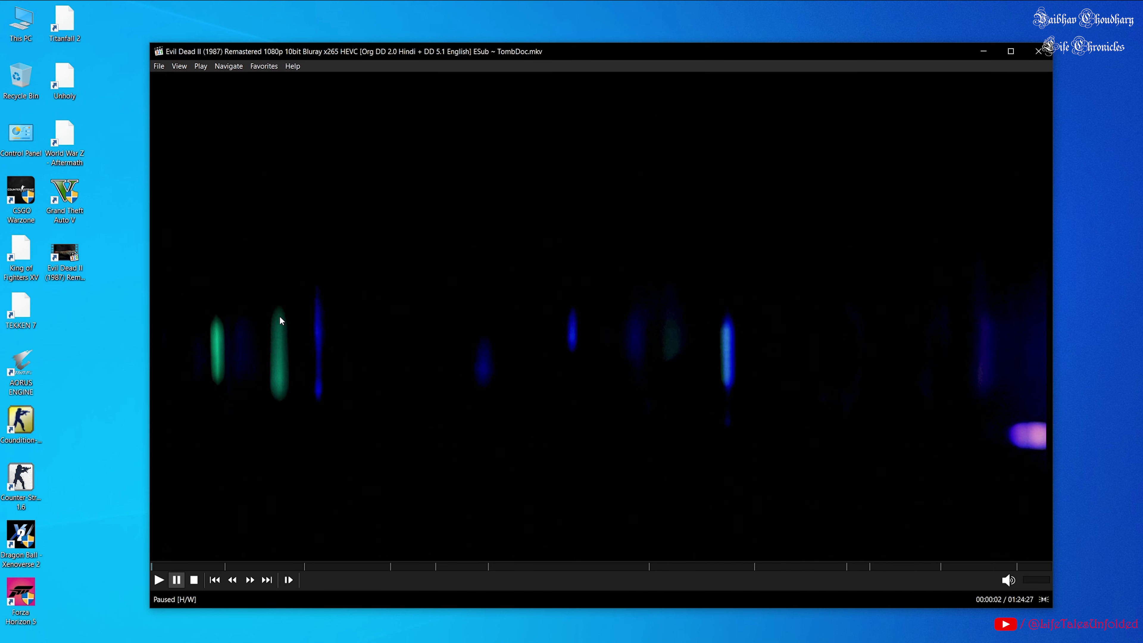
- Examine which audio tracks are available for the paused video
right_click(287, 244)
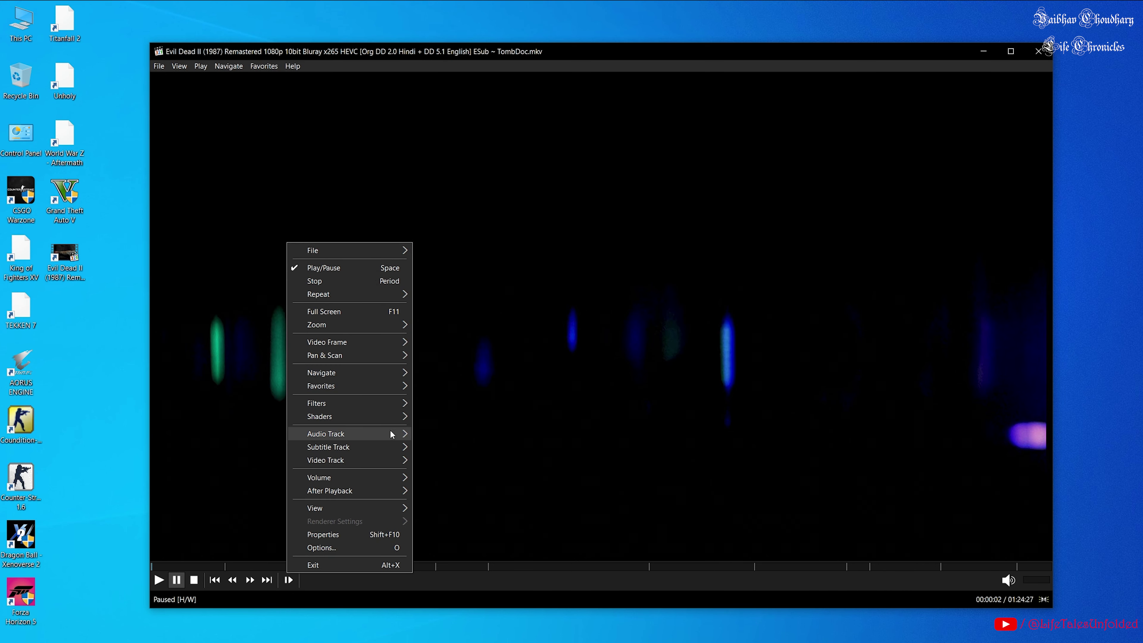
mouse_move(393, 434)
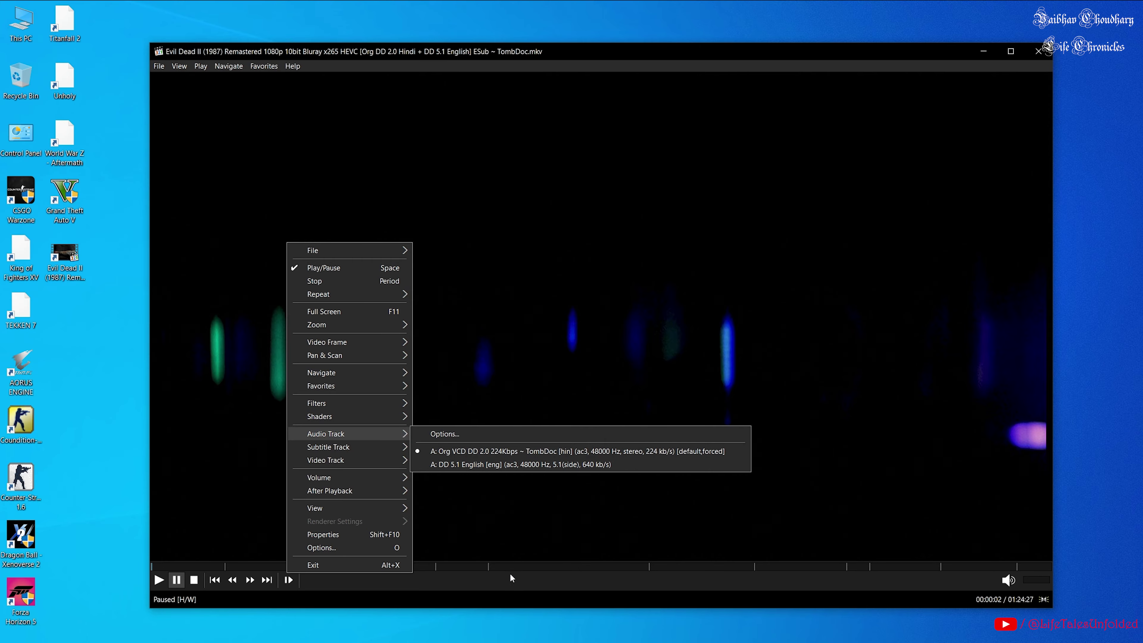
click(413, 595)
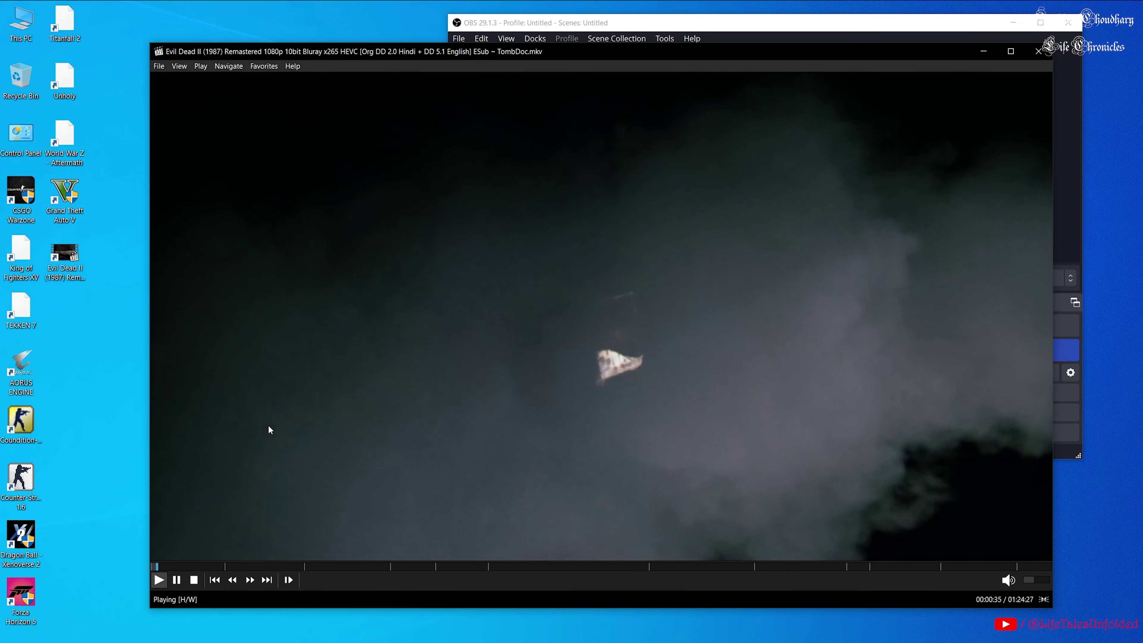
- Pause the video, switch its audio track to DD 5.1 English and resume playback
click(268, 301)
right_click(268, 299)
mouse_move(315, 489)
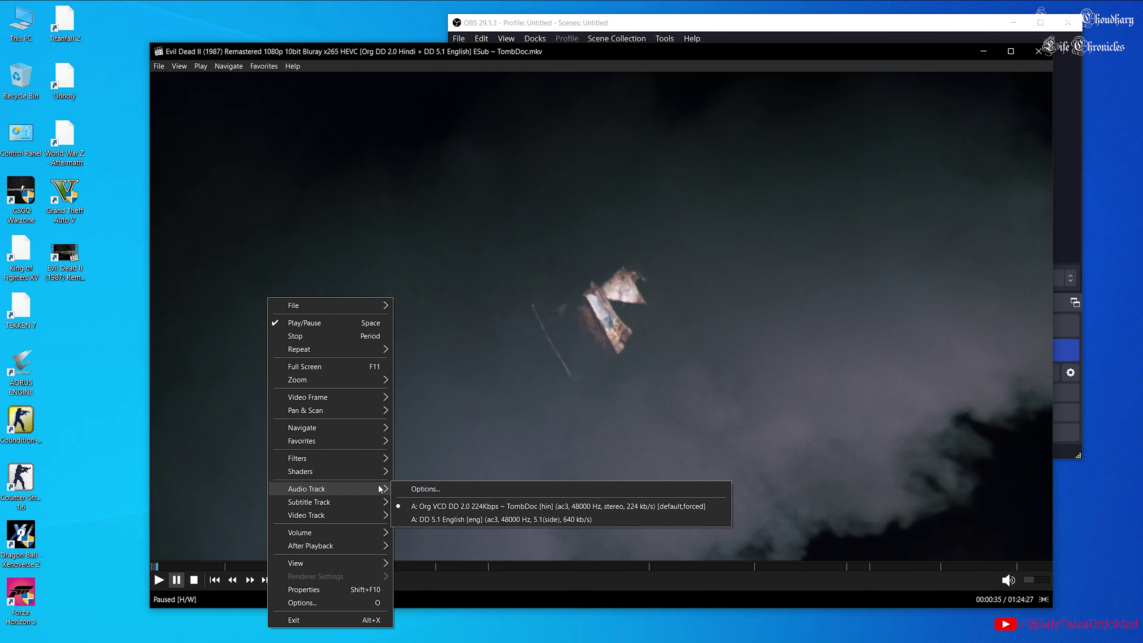
click(441, 519)
click(333, 382)
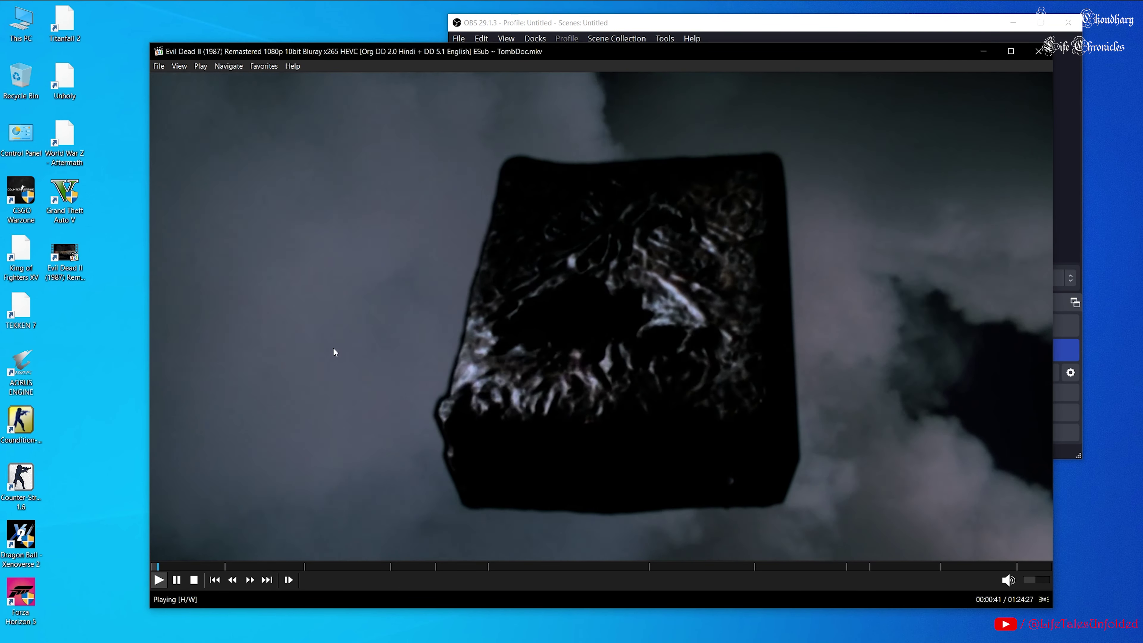
- Pause the video, choose the Eng BD-PGS-SDH subtitle track and resume playback
key(space)
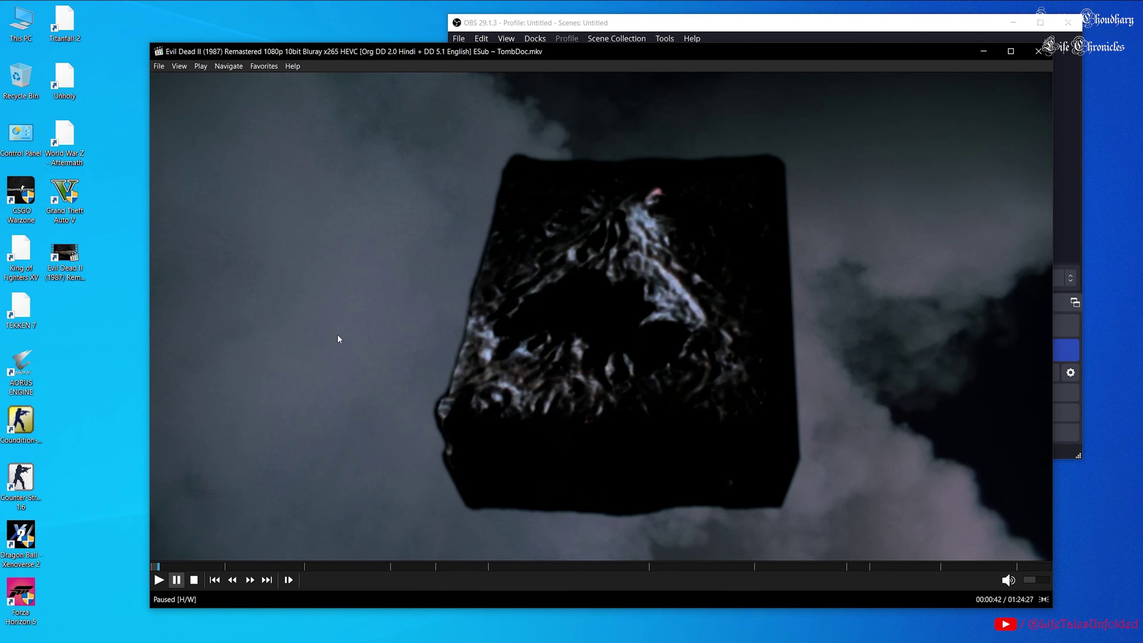
right_click(242, 318)
mouse_move(343, 525)
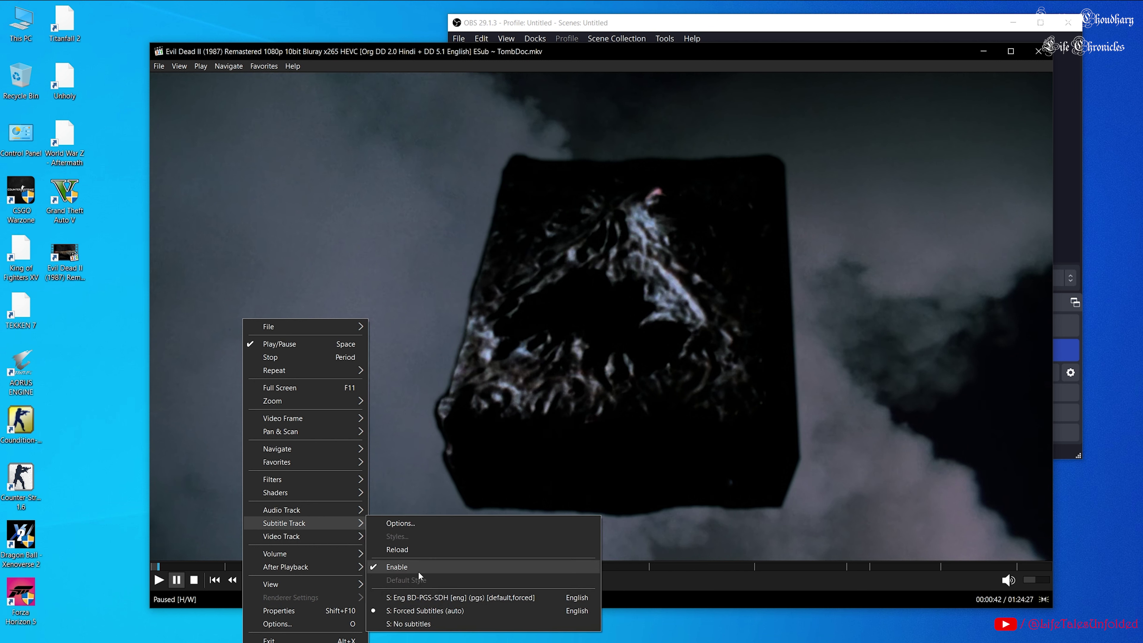
click(433, 597)
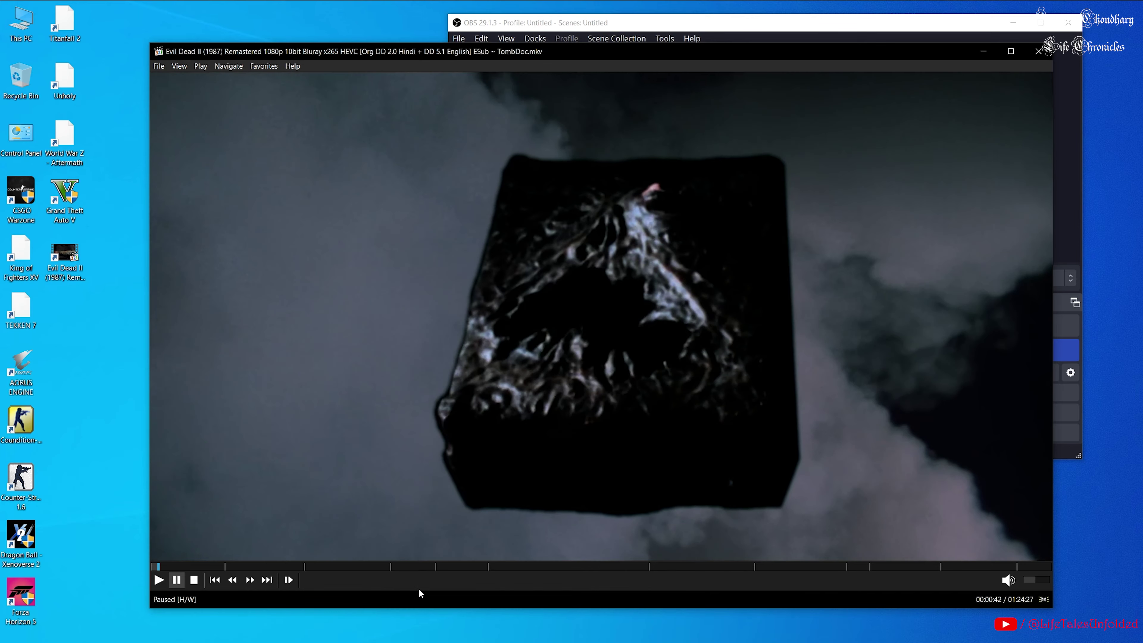
click(184, 519)
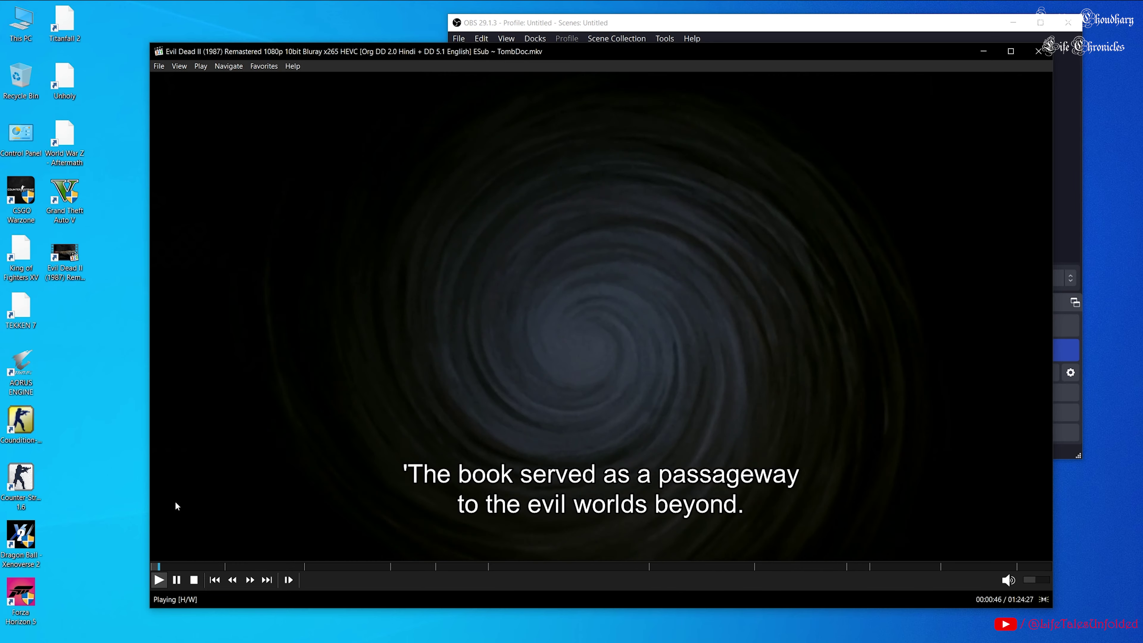
- Disable the subtitles and play the video briefly to check the picture without them
right_click(202, 343)
mouse_move(280, 525)
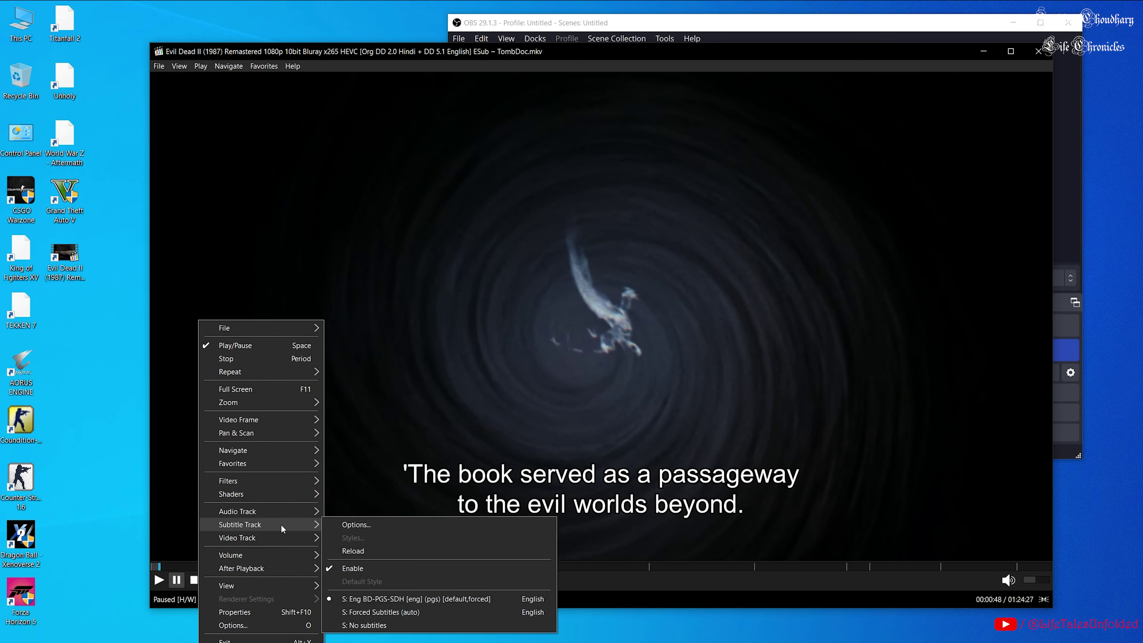
click(397, 567)
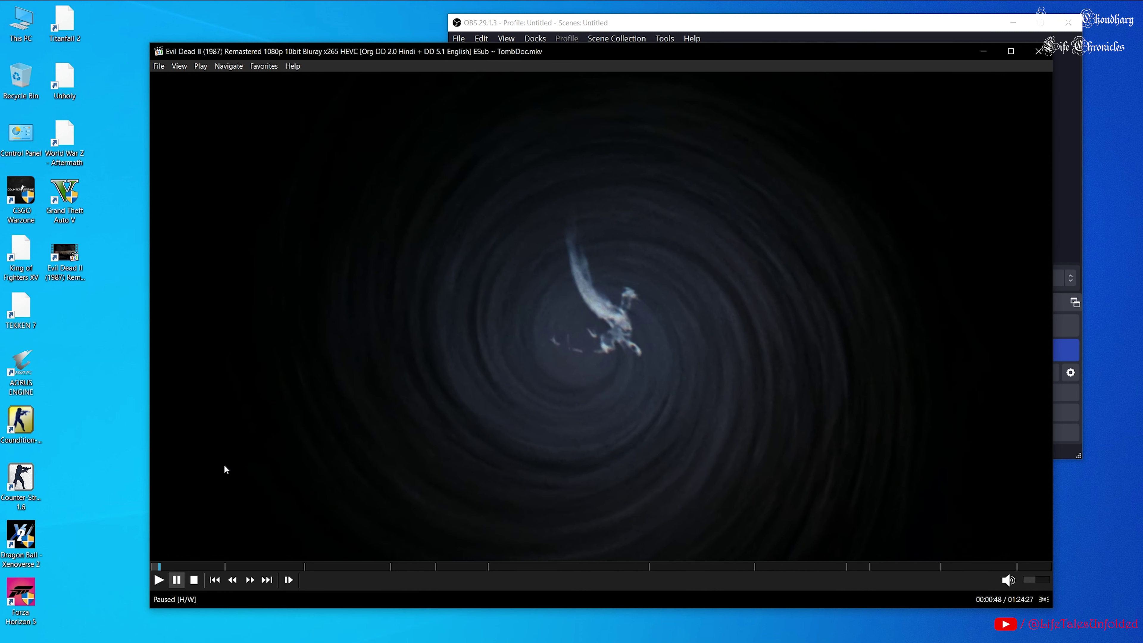
key(space)
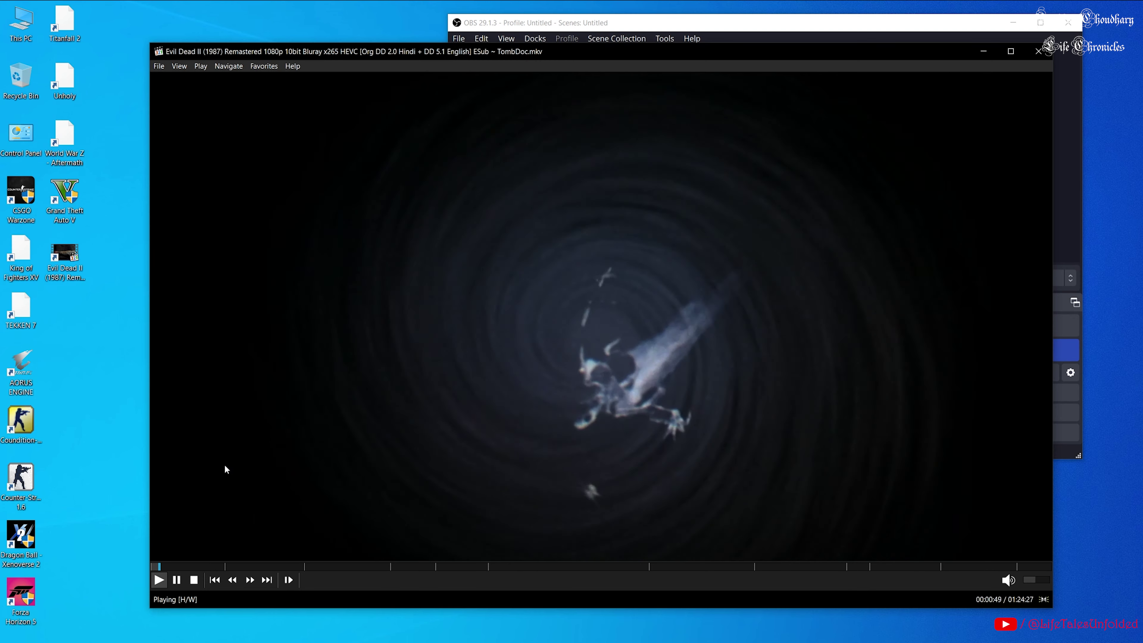
key(space)
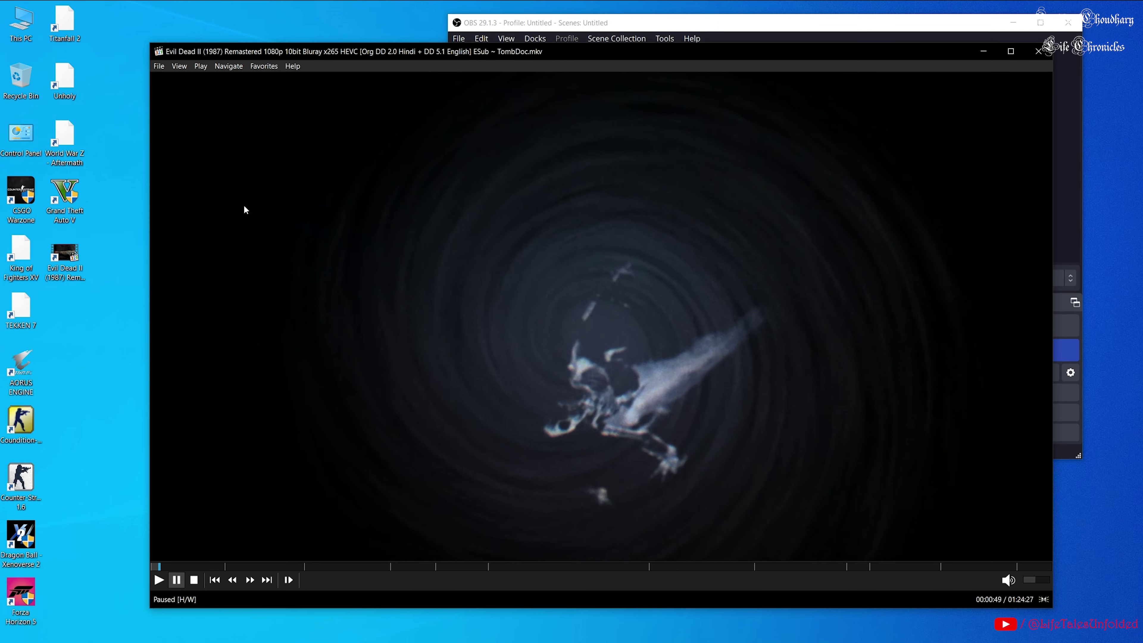
- Examine the properties of the MPC Video Renderer filter and close them without changes
right_click(237, 170)
mouse_move(329, 329)
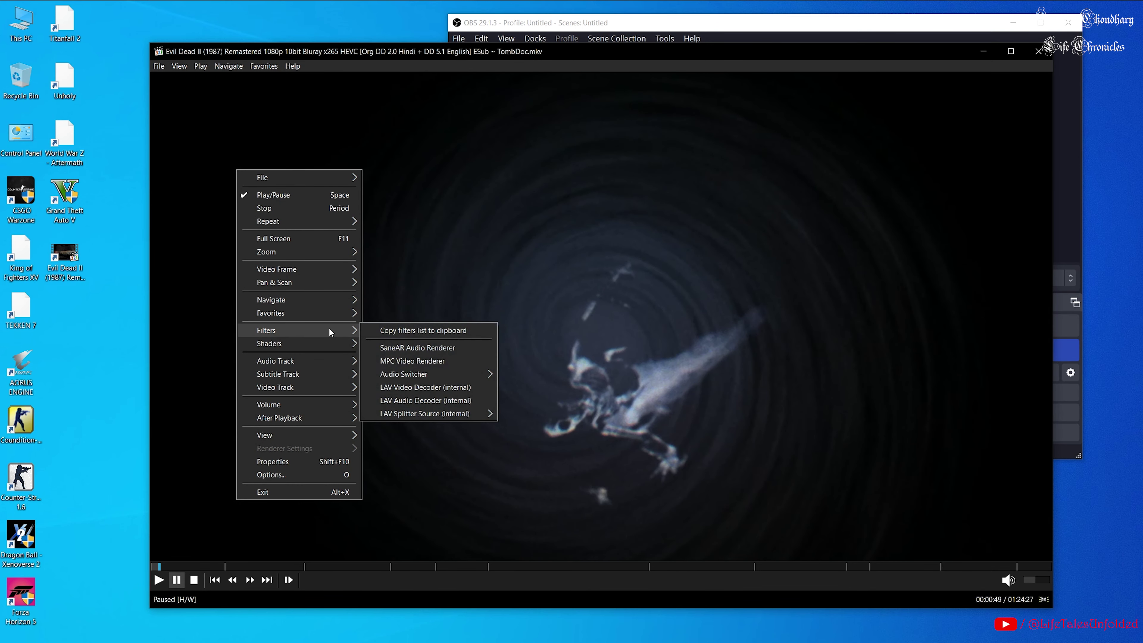
click(399, 361)
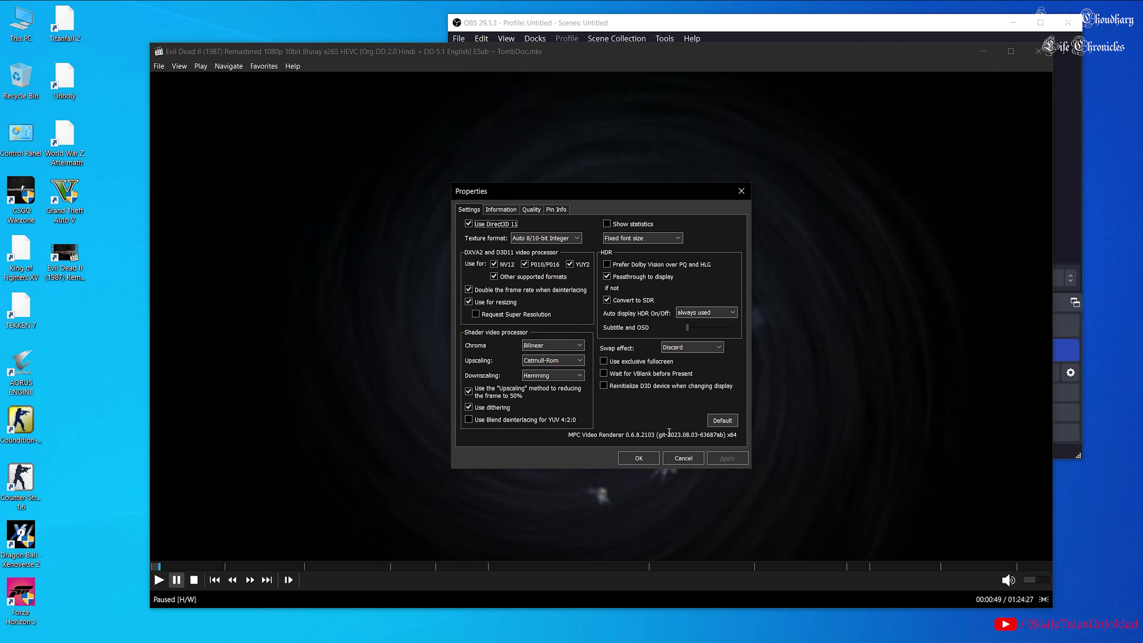
click(647, 460)
- Set the DirectShow video output to madVR in the player's playback options
right_click(338, 334)
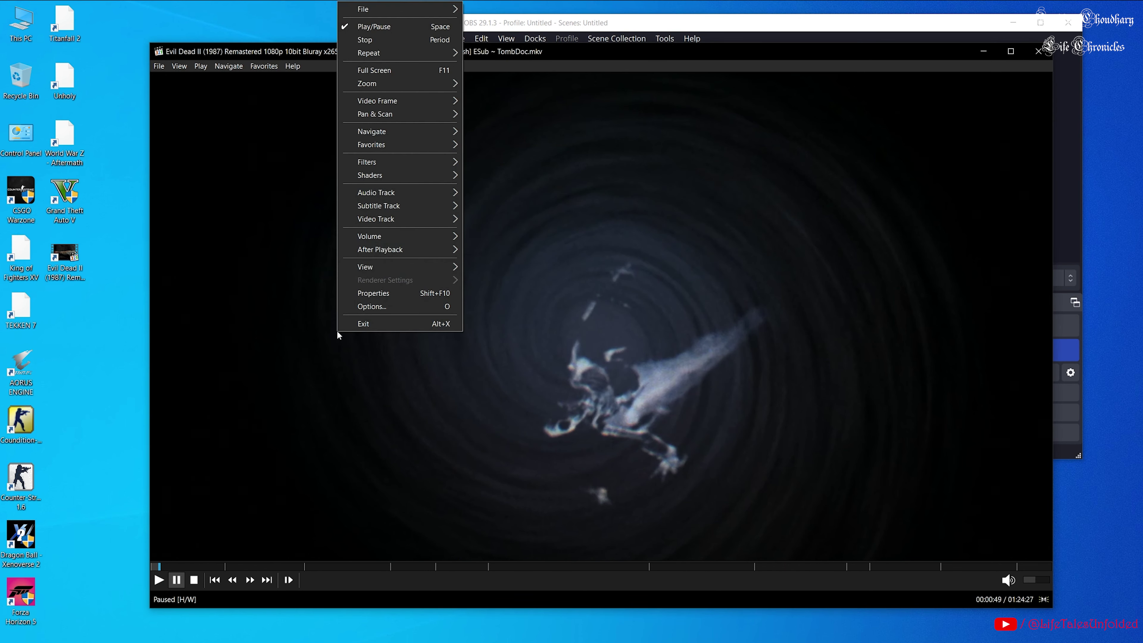
click(372, 306)
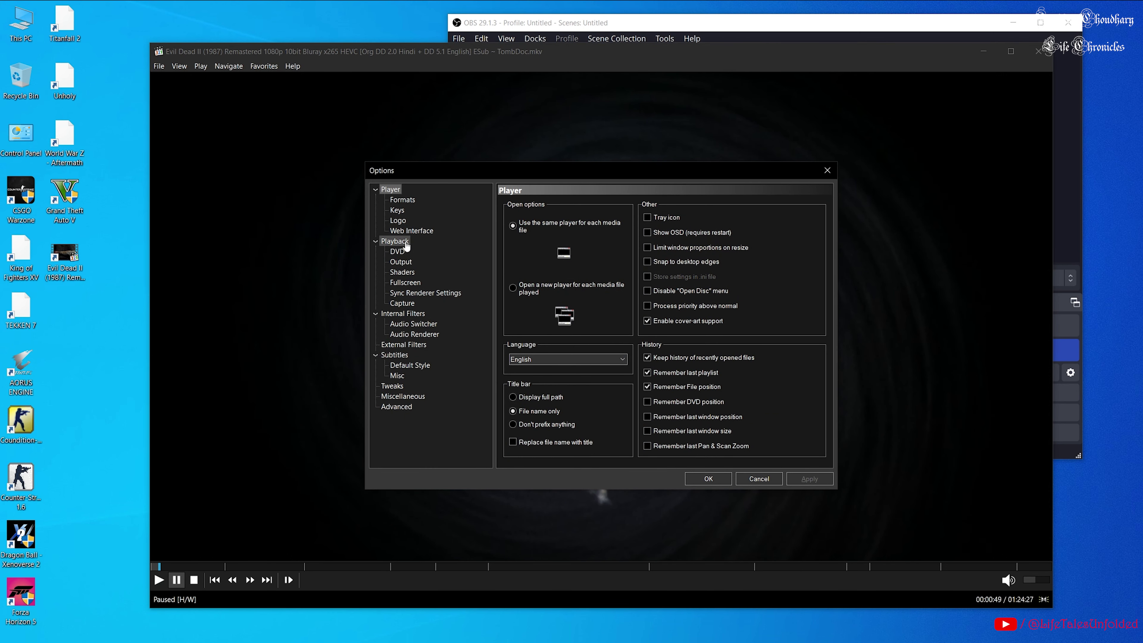
click(401, 262)
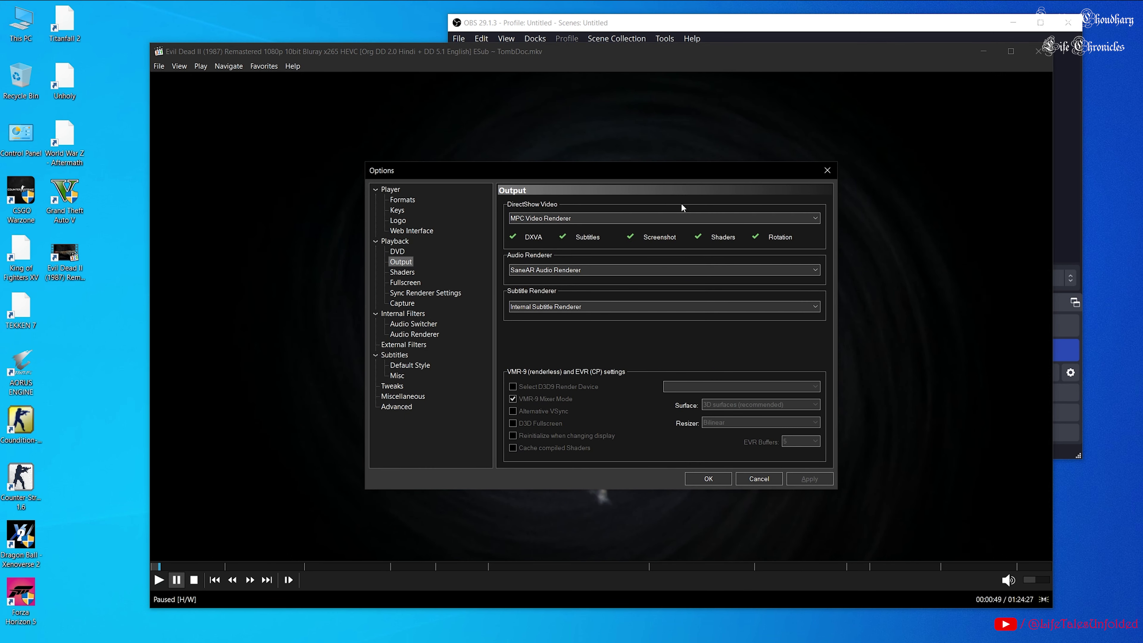
click(680, 218)
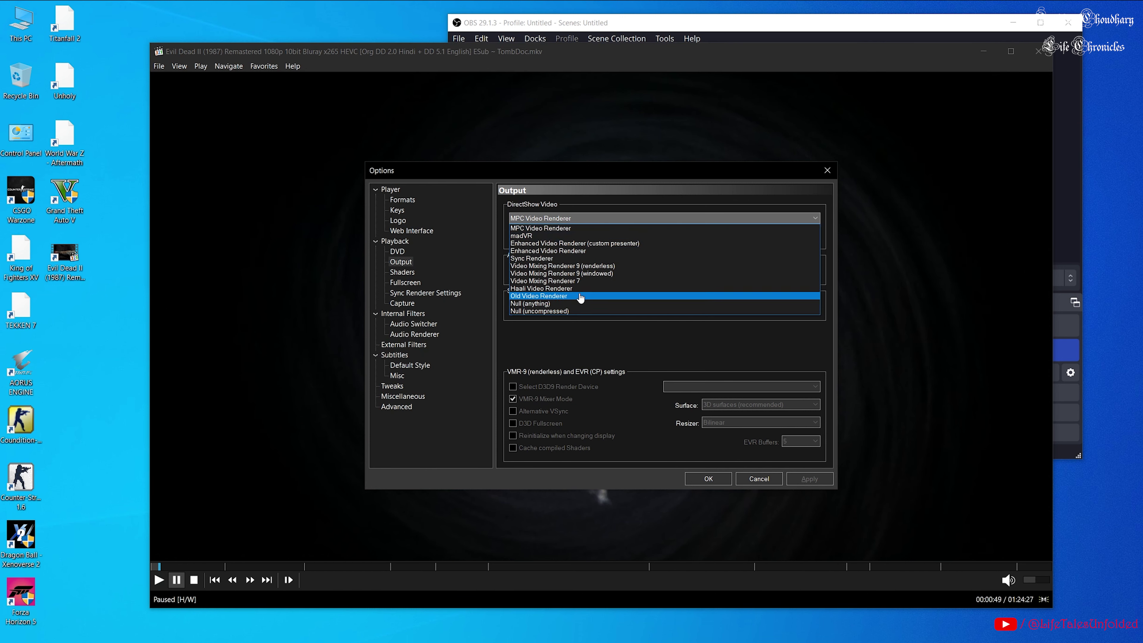
click(540, 236)
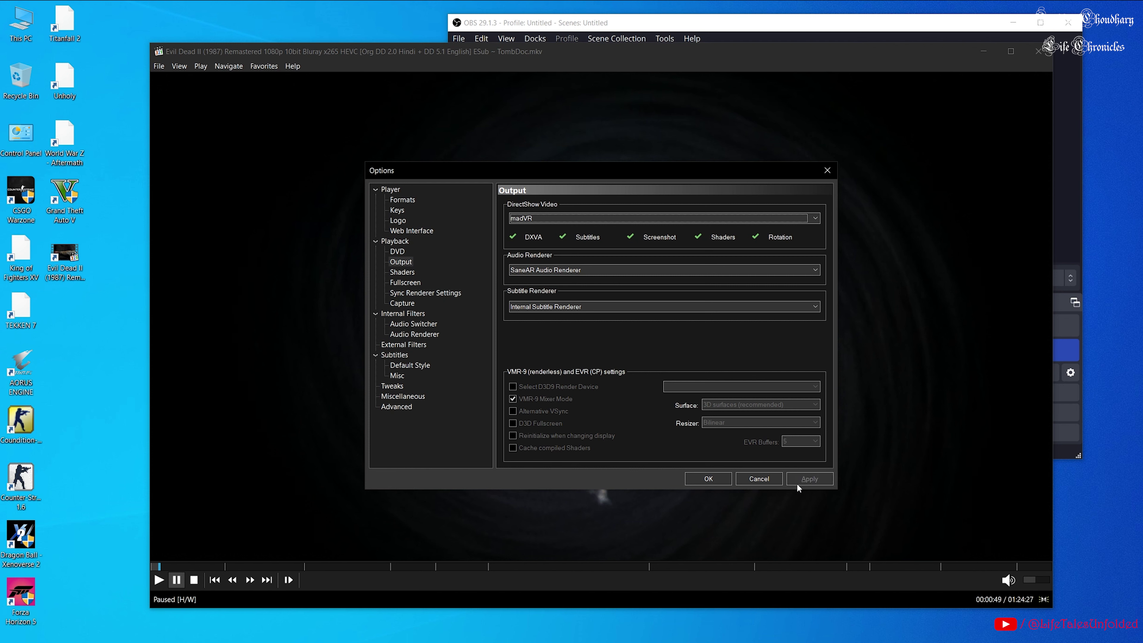
click(708, 477)
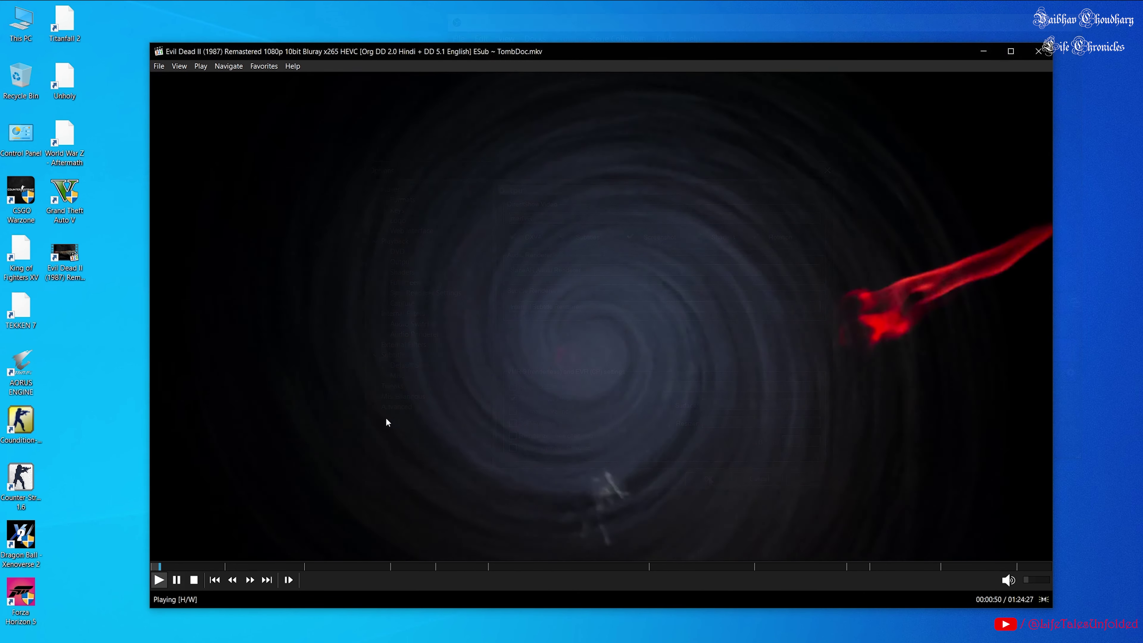
- Open the madVR filter's settings for editing while the video is playing back through it
right_click(296, 293)
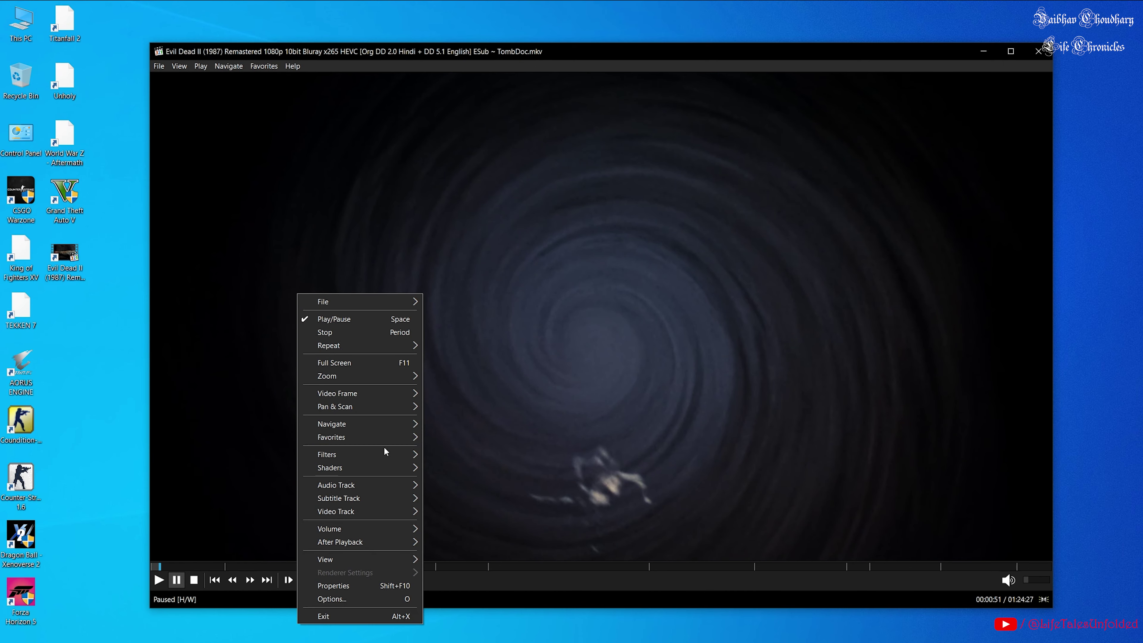
mouse_move(384, 452)
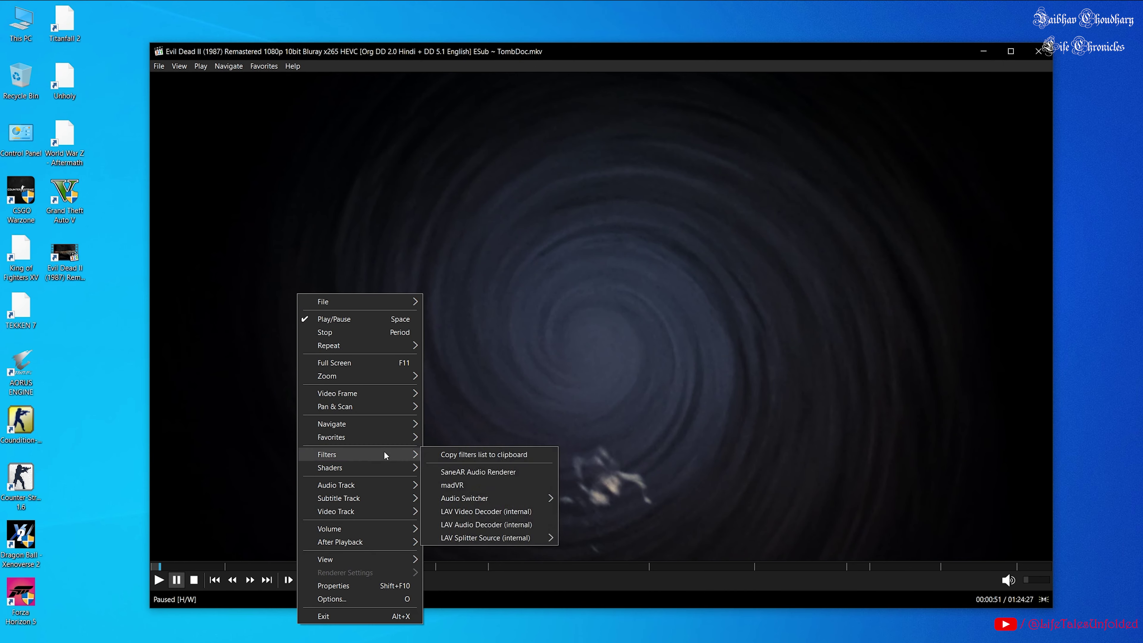
click(478, 485)
click(603, 331)
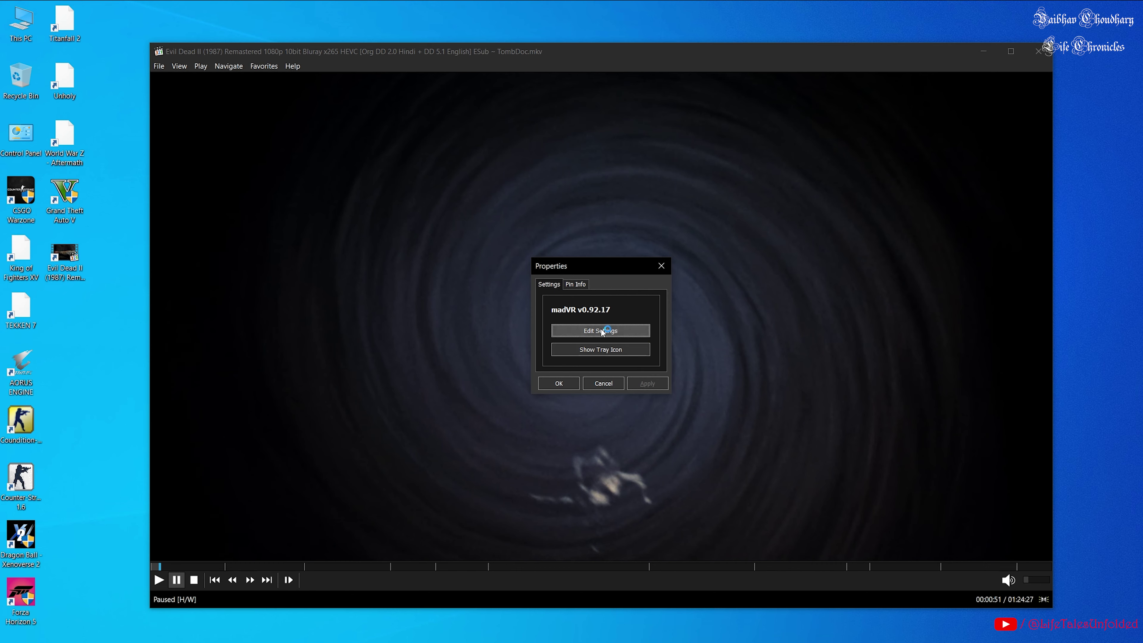
- Examine the Acer VG271U M3 settings for display modes, color & gamma and hdr, and leave without changes
click(399, 219)
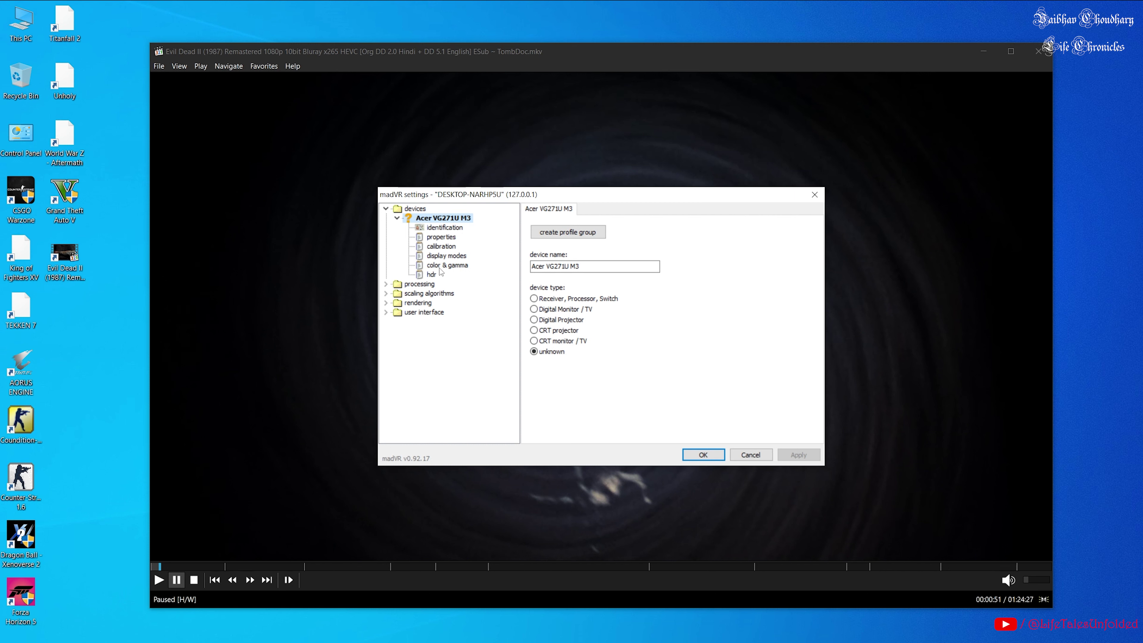
click(445, 256)
click(444, 265)
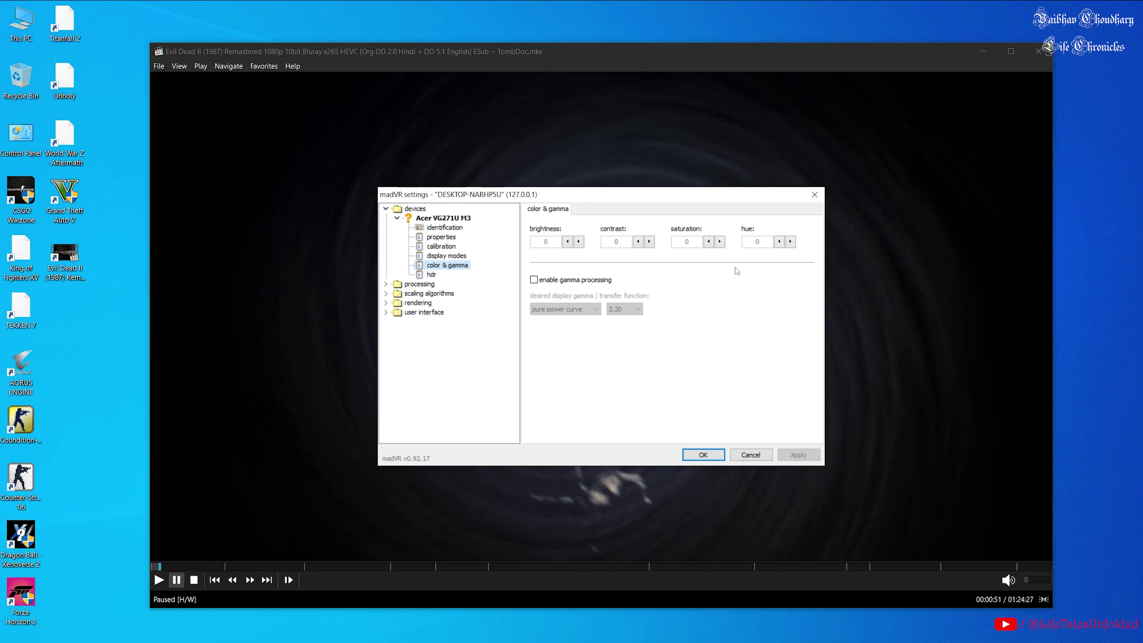
click(438, 275)
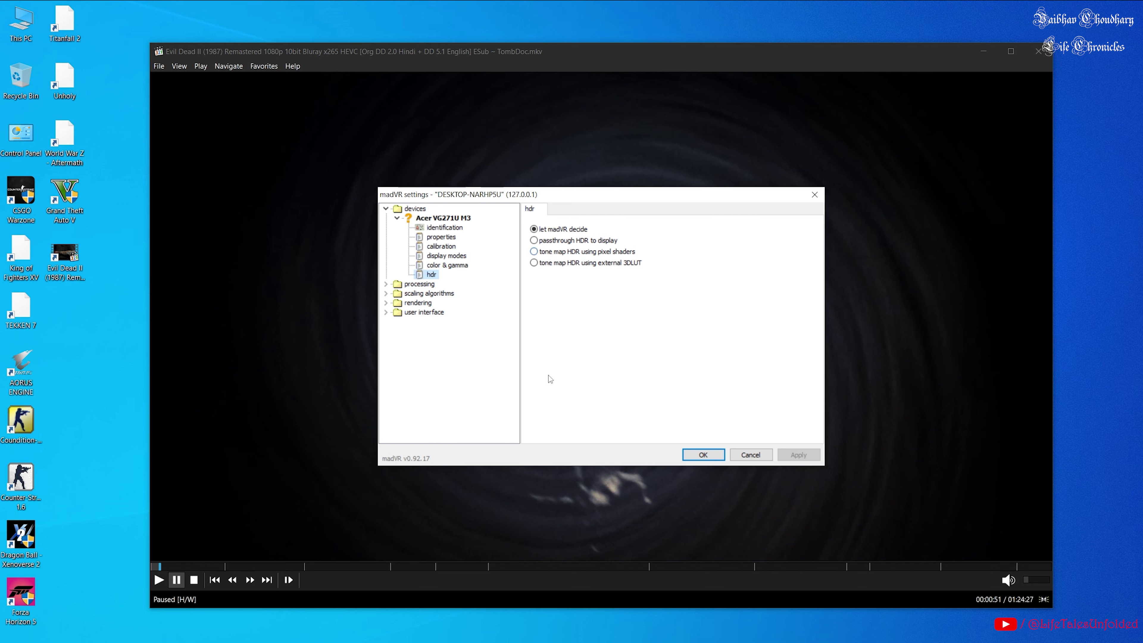
click(747, 455)
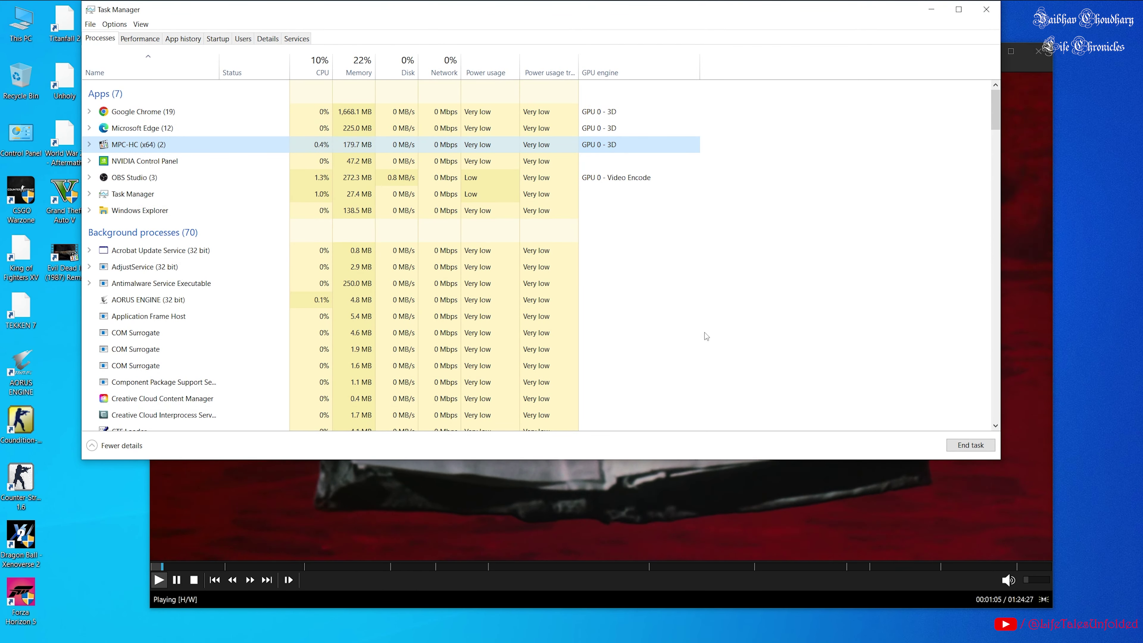
- Return from Task Manager to the video player and pause playback
click(723, 486)
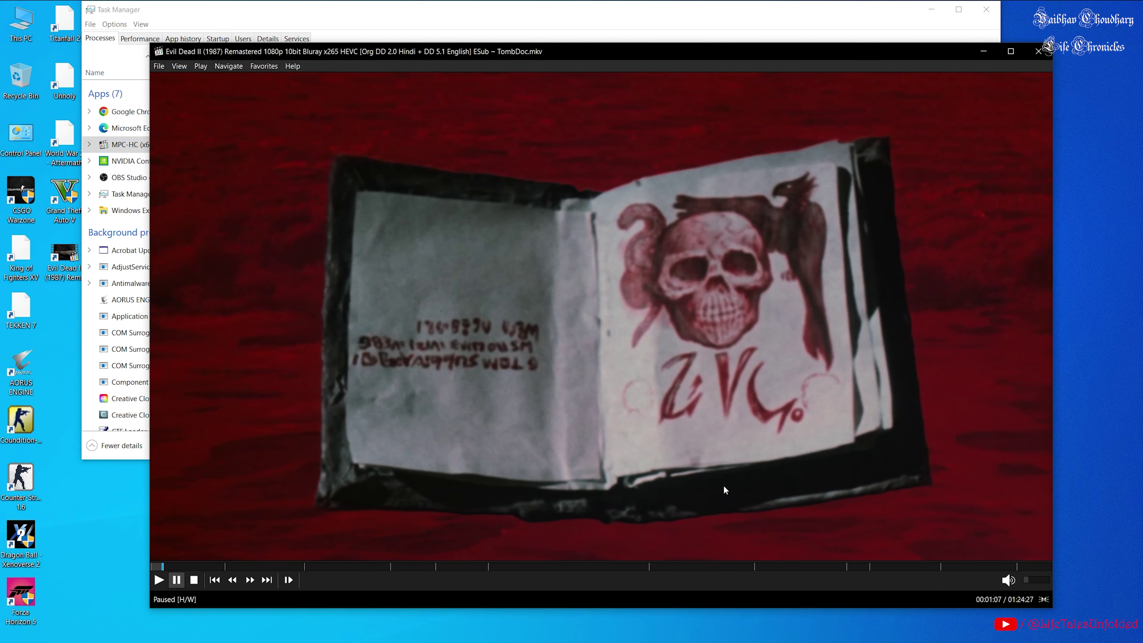
- Close the video player and open the Windows graphics settings from the desktop's display settings
click(1035, 52)
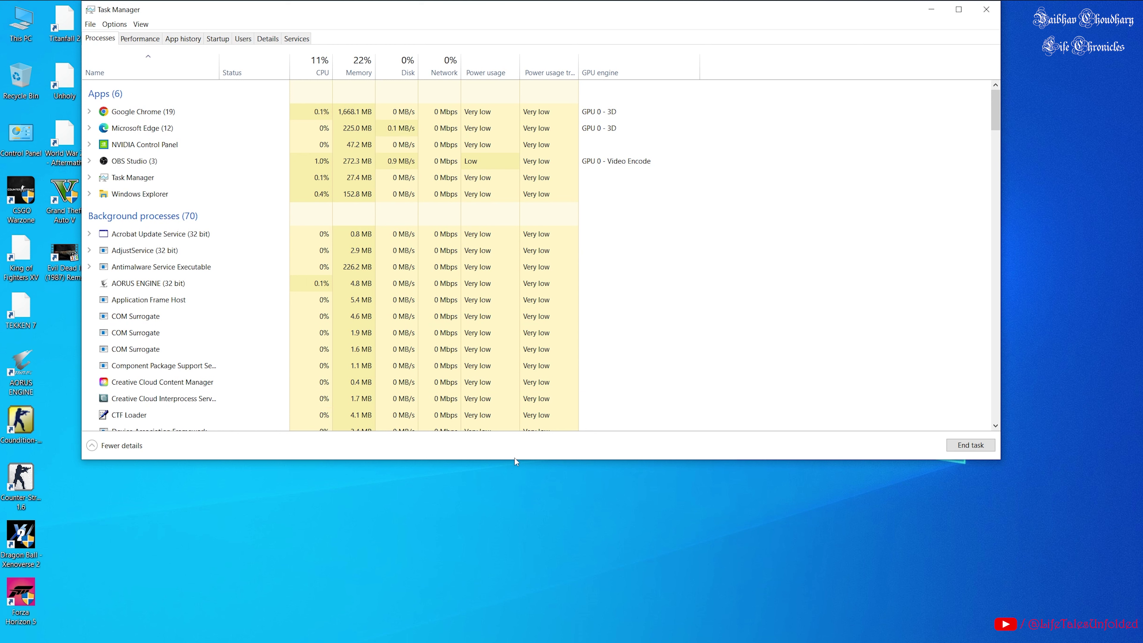
right_click(627, 498)
click(678, 629)
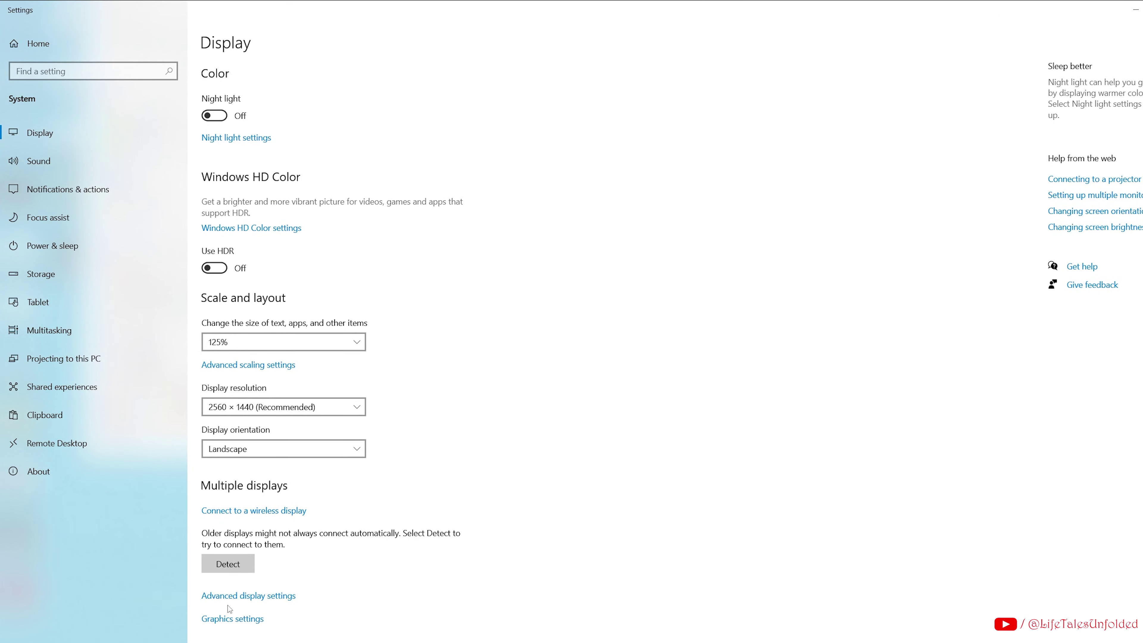
click(232, 626)
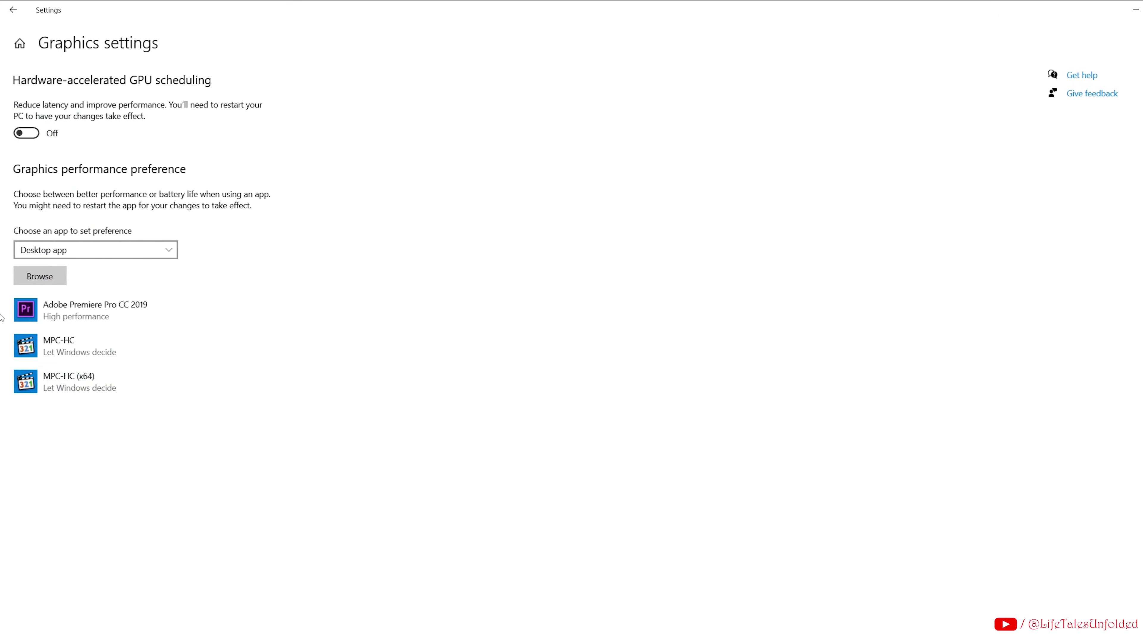
- Set the graphics performance preference of MPC-HC (x64) to High performance and save it
click(62, 348)
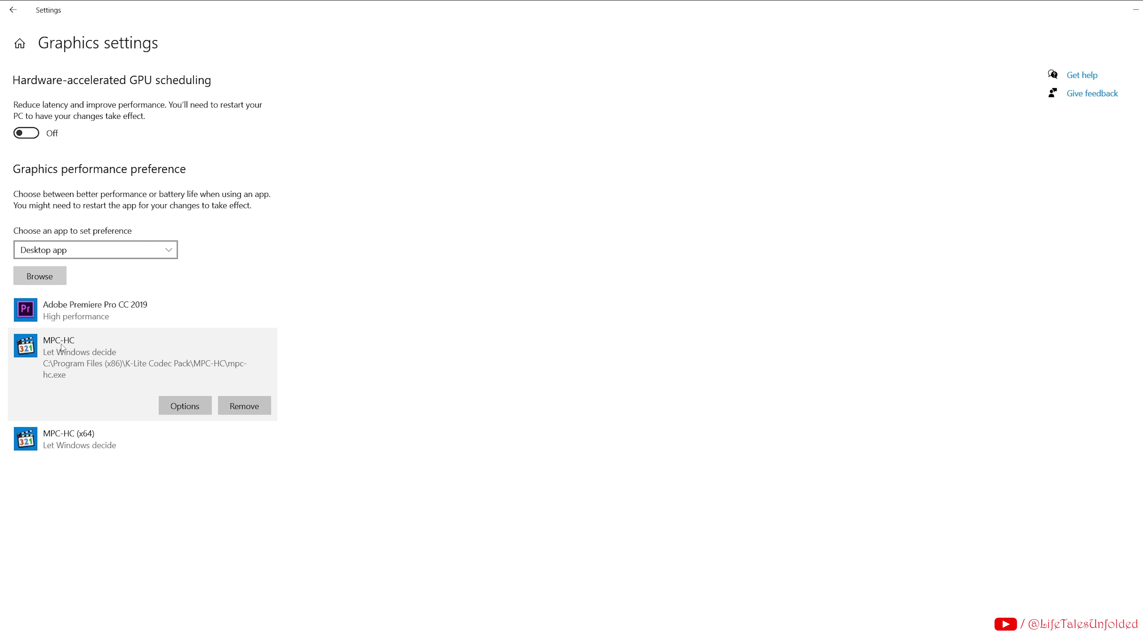
click(83, 438)
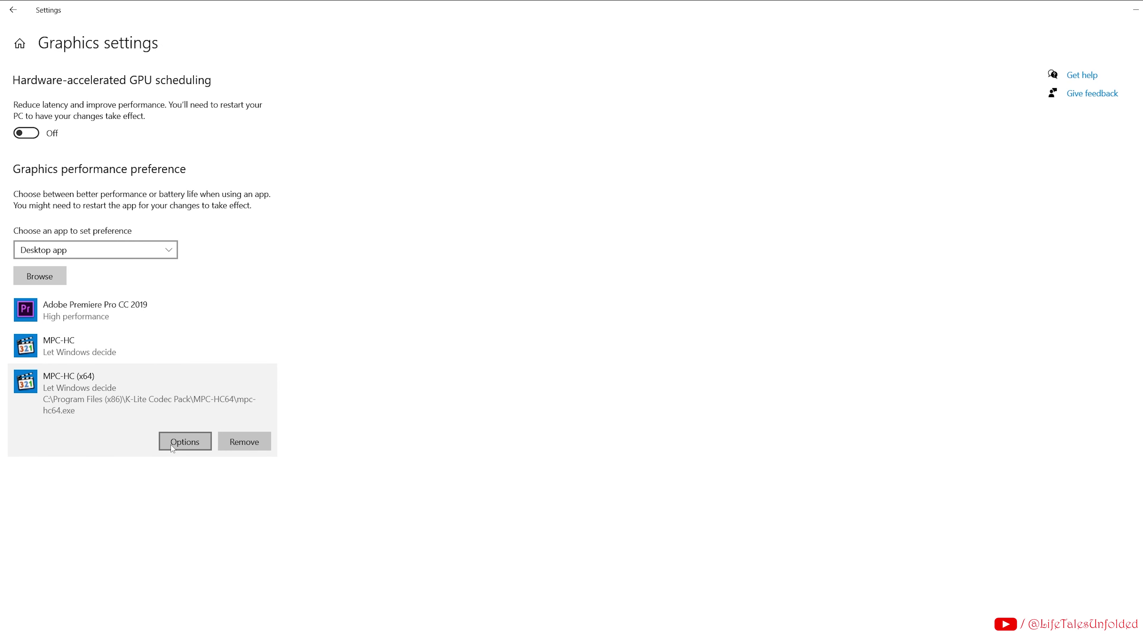
click(172, 445)
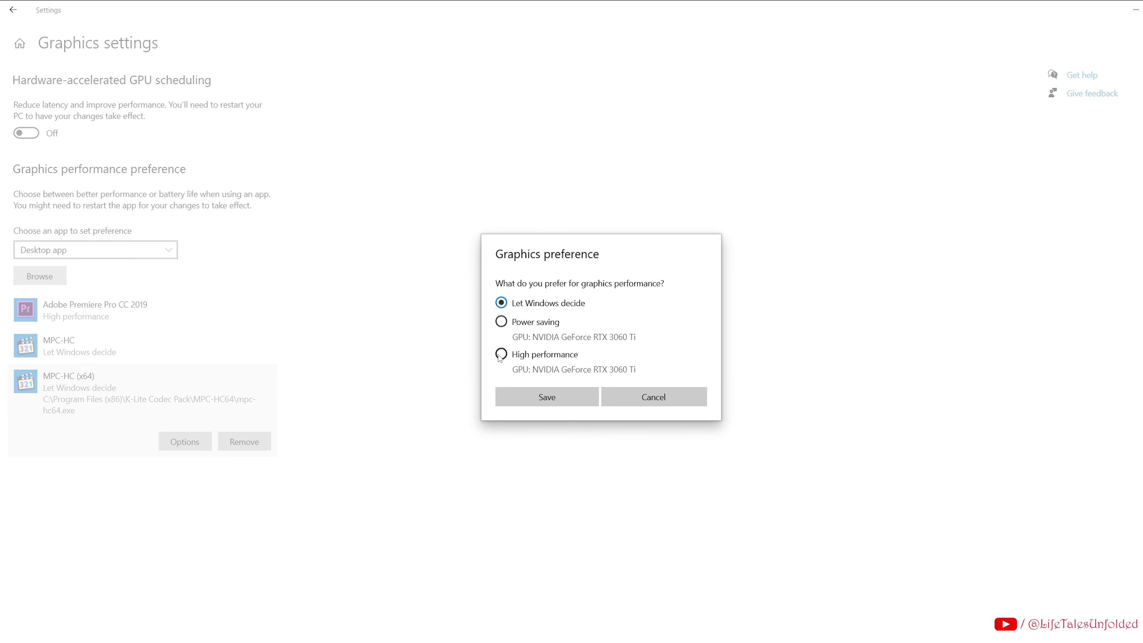
click(501, 355)
click(538, 396)
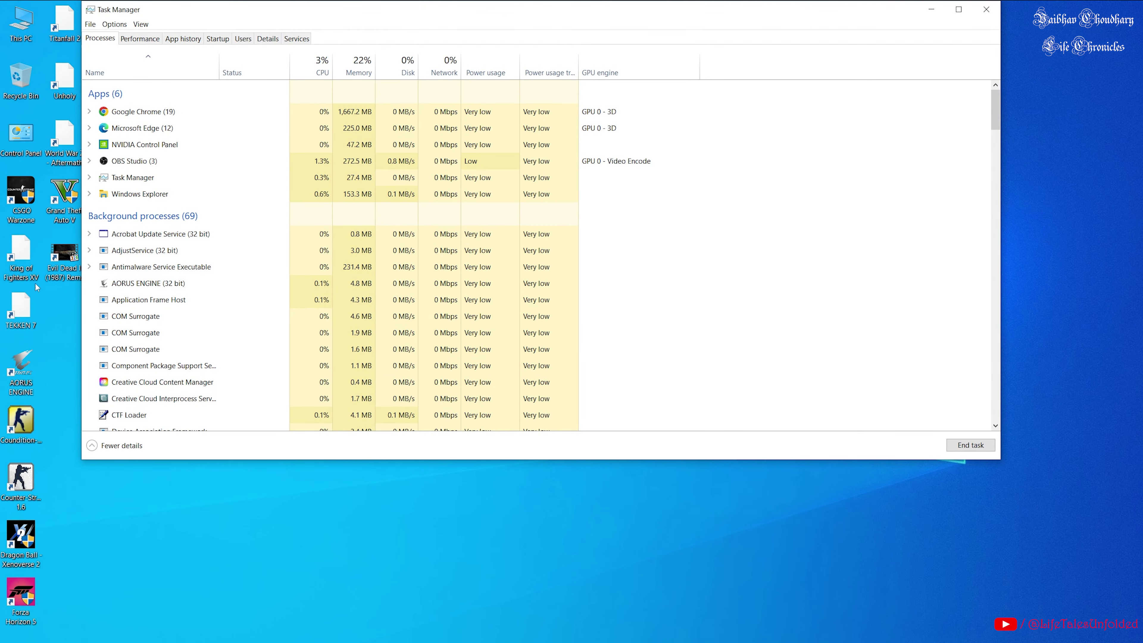
- Open the Evil Dead II video from the desktop and check GPU 0's performance graphs in Task Manager
double_click(64, 256)
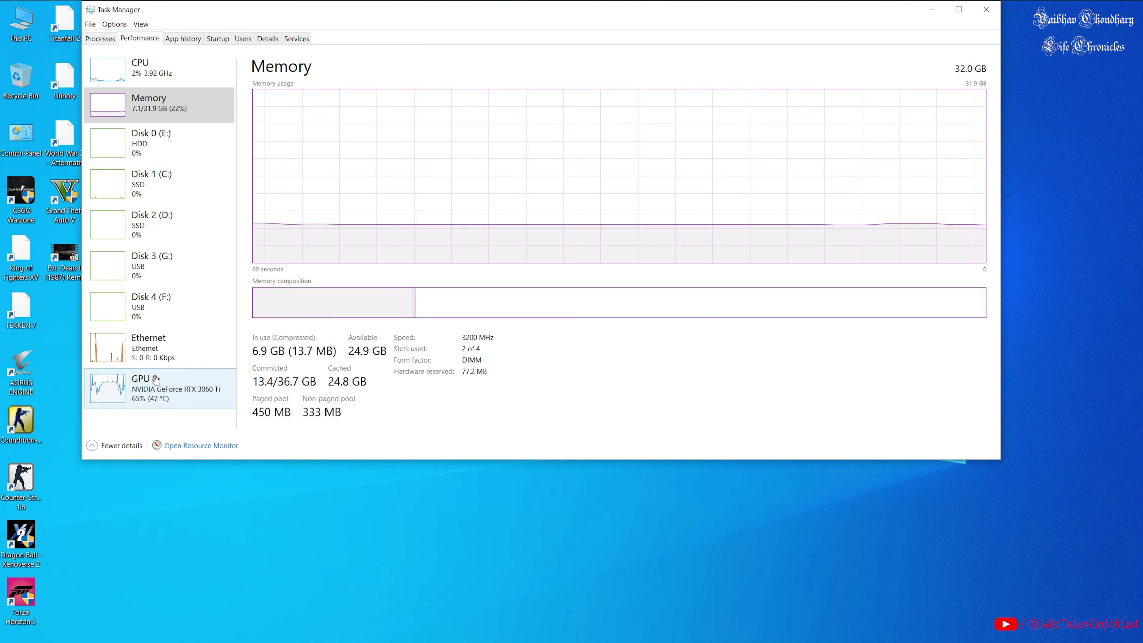
click(153, 378)
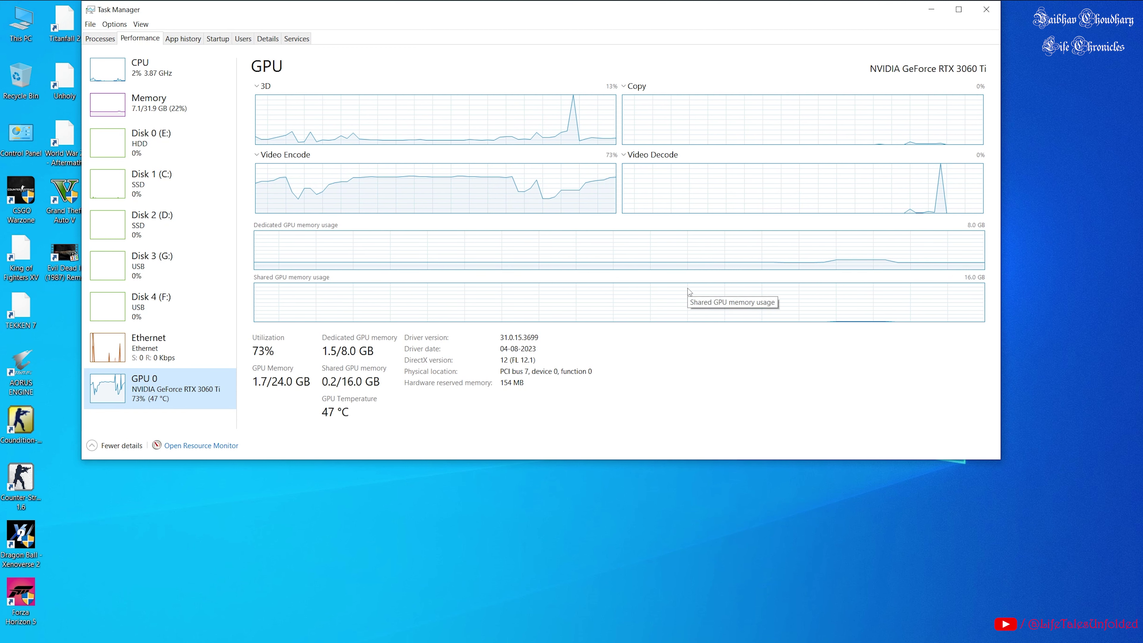
click(932, 9)
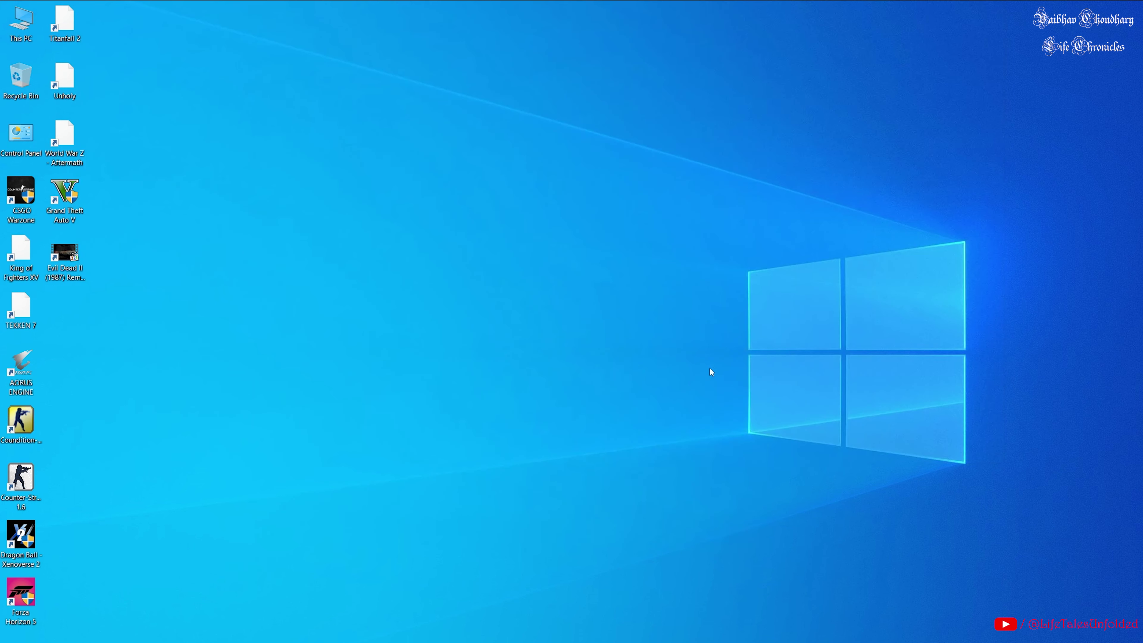
- Launch Media Player Classic Home Cinema without loading a video
key(Return)
click(662, 243)
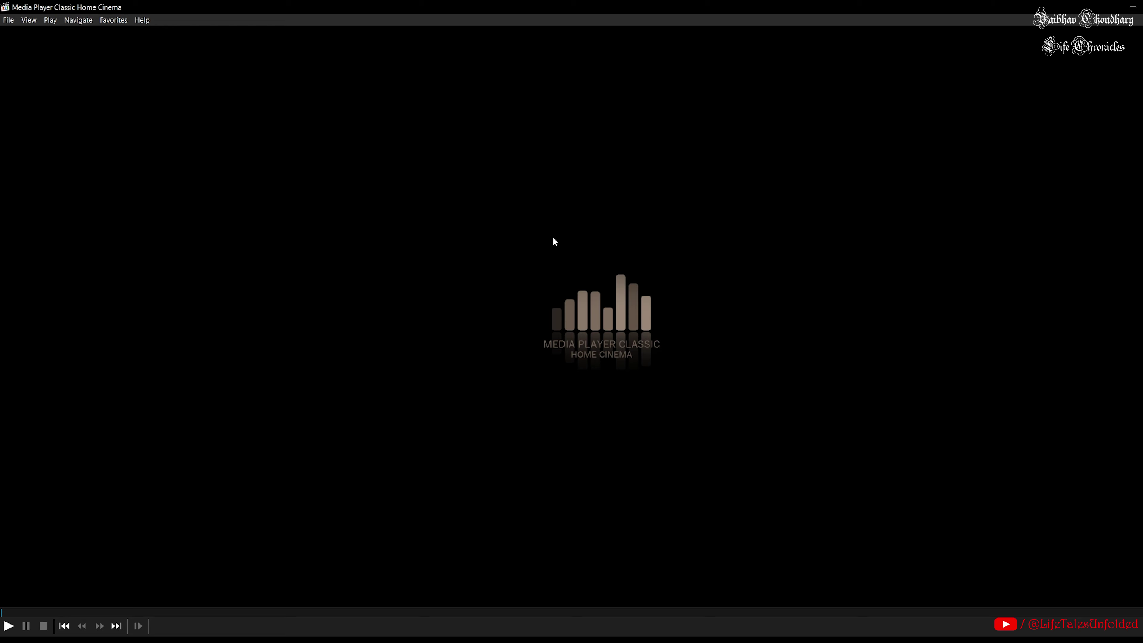
mouse_move(450, 641)
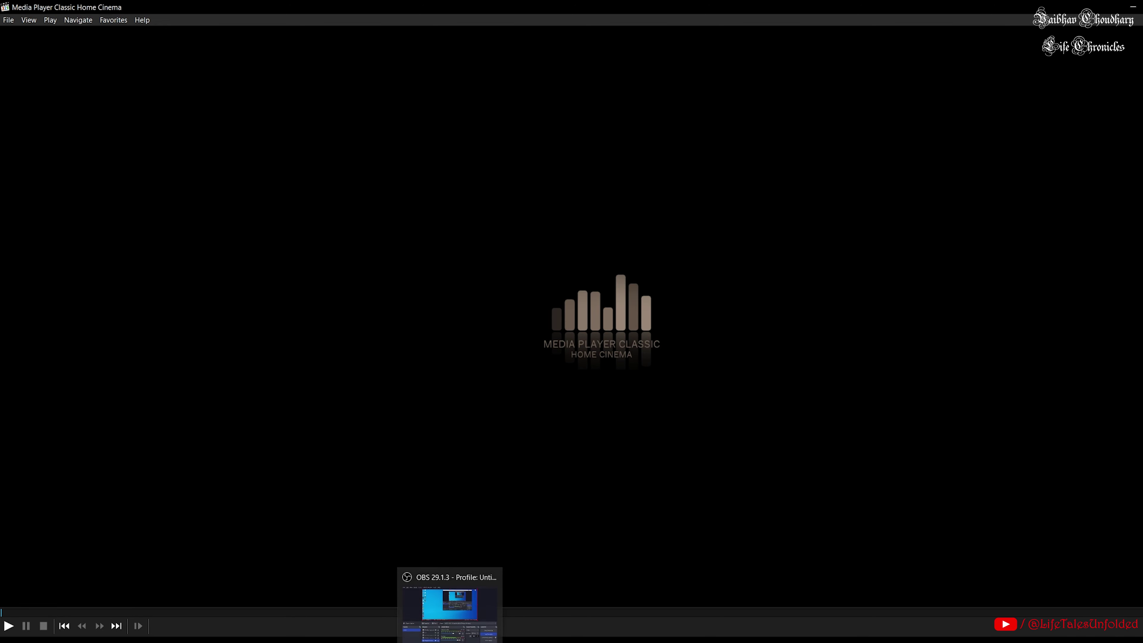